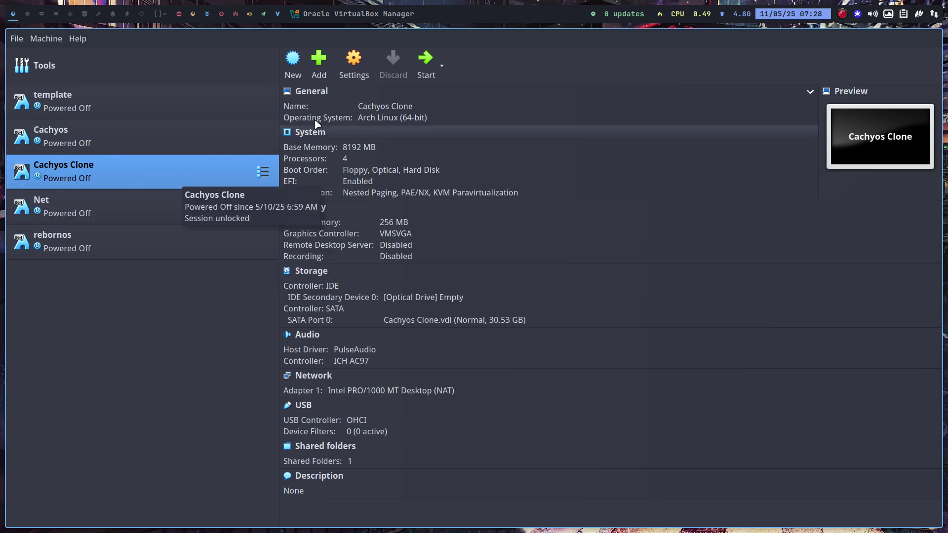
# Launch the Cachyos Clone VM from the VirtualBox machine list
pyautogui.click(420, 62)
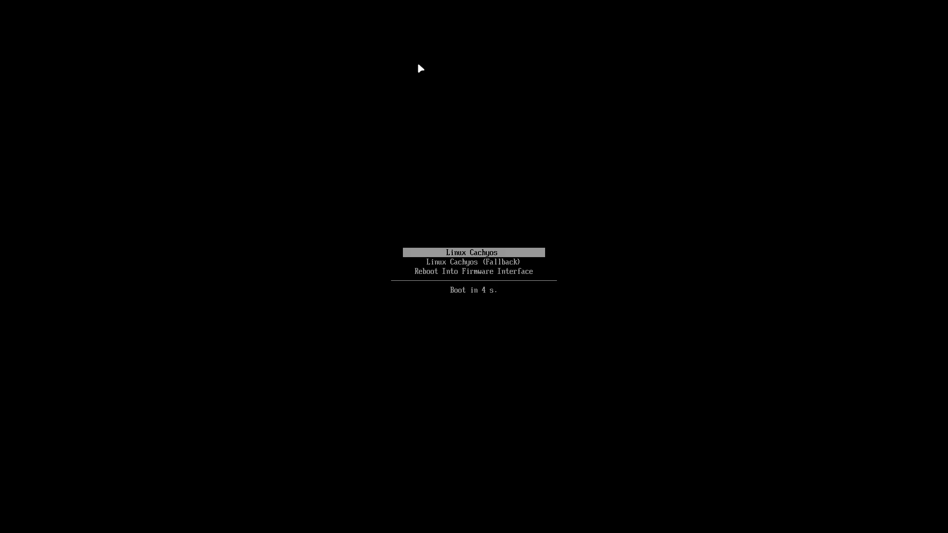
# Boot the default entry at the boot menu and log in with the account password
pyautogui.press('Return')
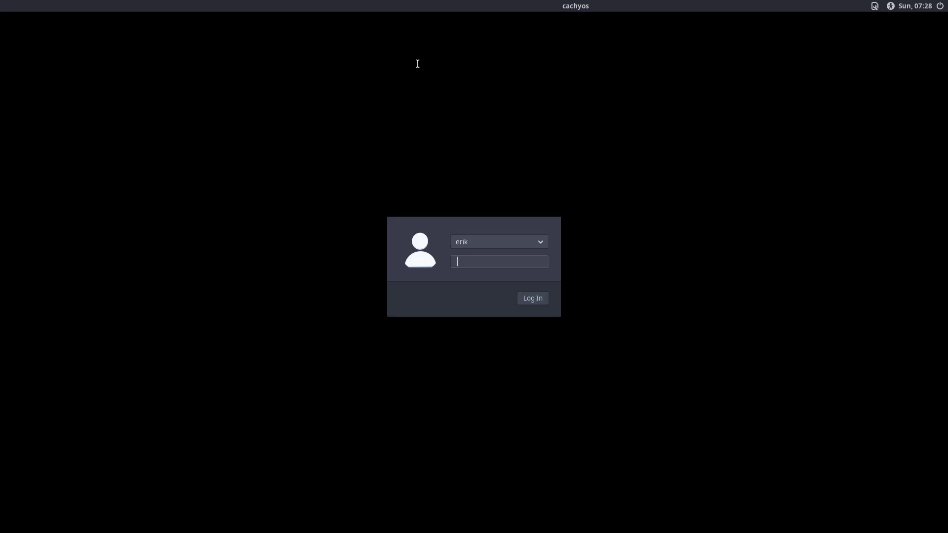
pyautogui.write('****')
pyautogui.press('Return')
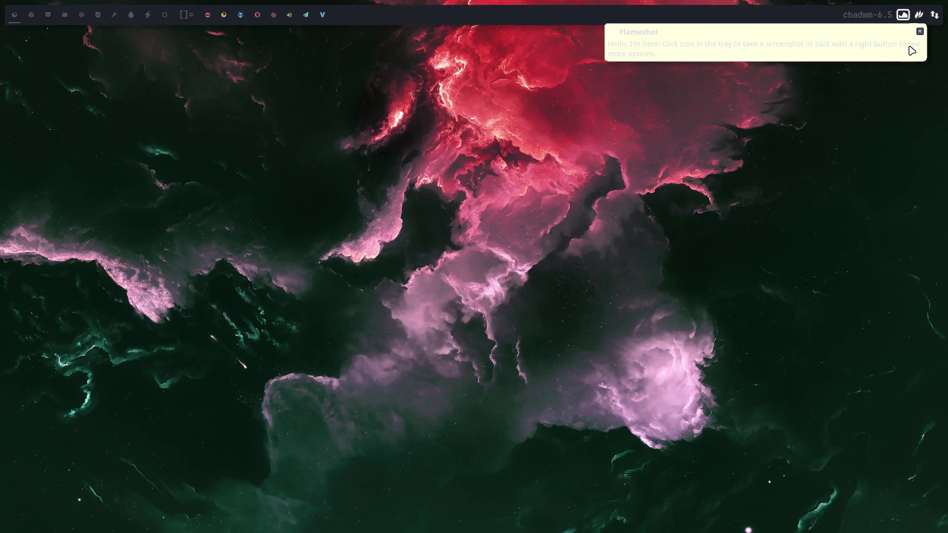
# Dismiss the Flameshot notice, exit full-screen, and browse the host's Projects folder on workspace 2
pyautogui.click(919, 32)
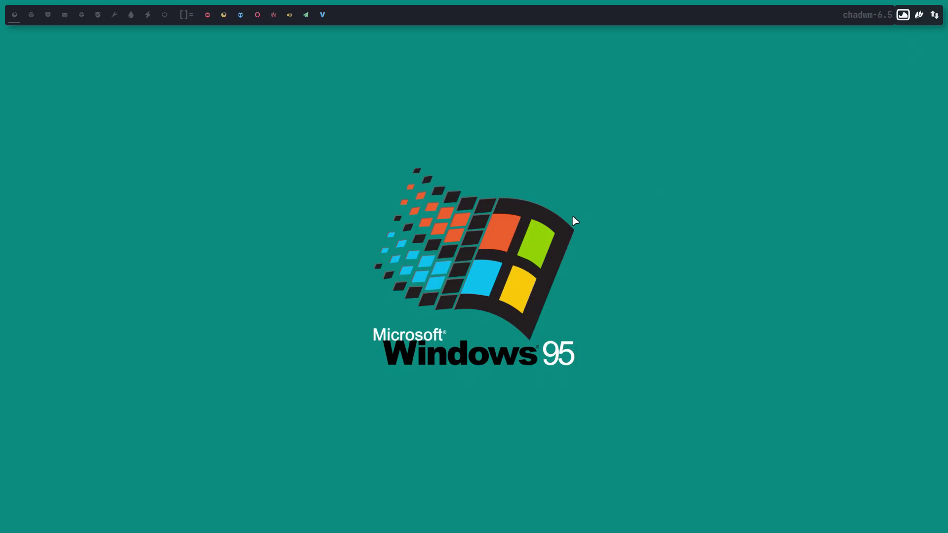
pyautogui.press('Control_R+f')
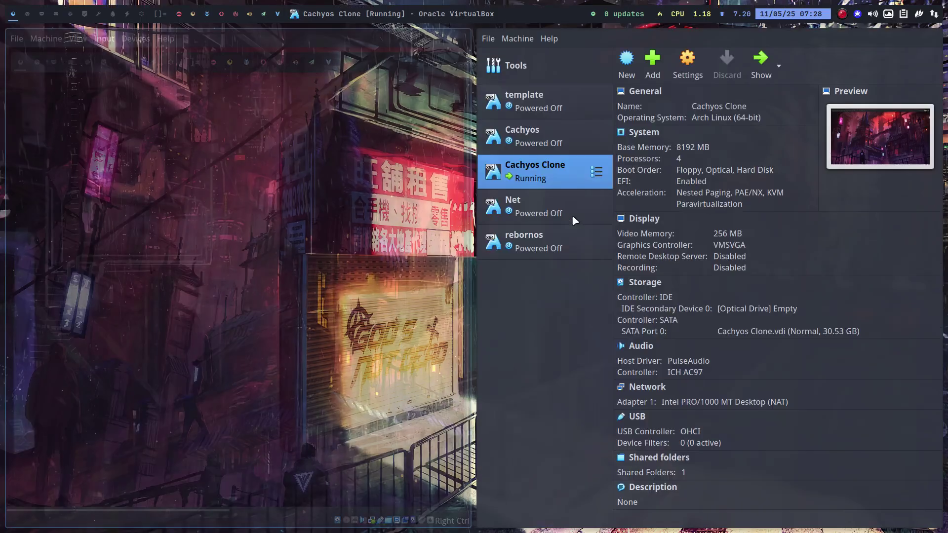
pyautogui.click(28, 14)
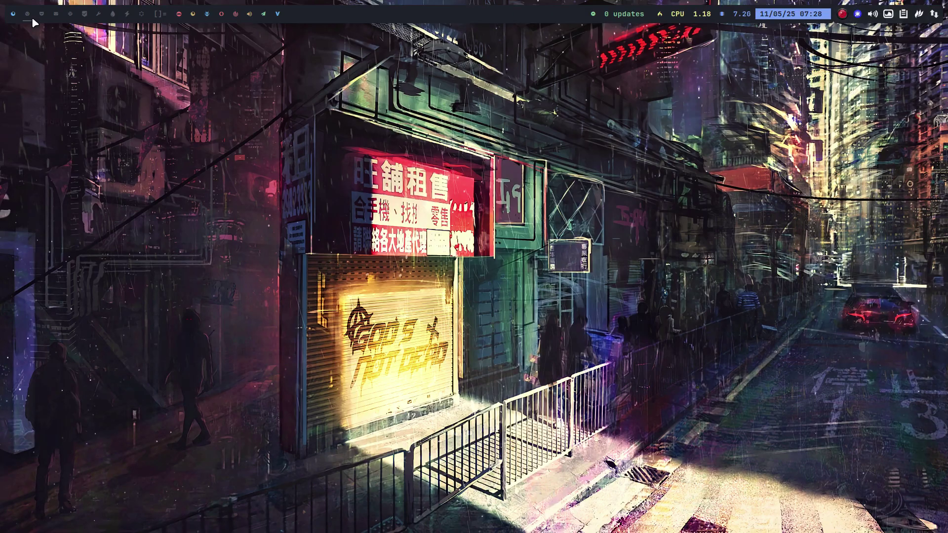
pyautogui.press('super+shift+Return')
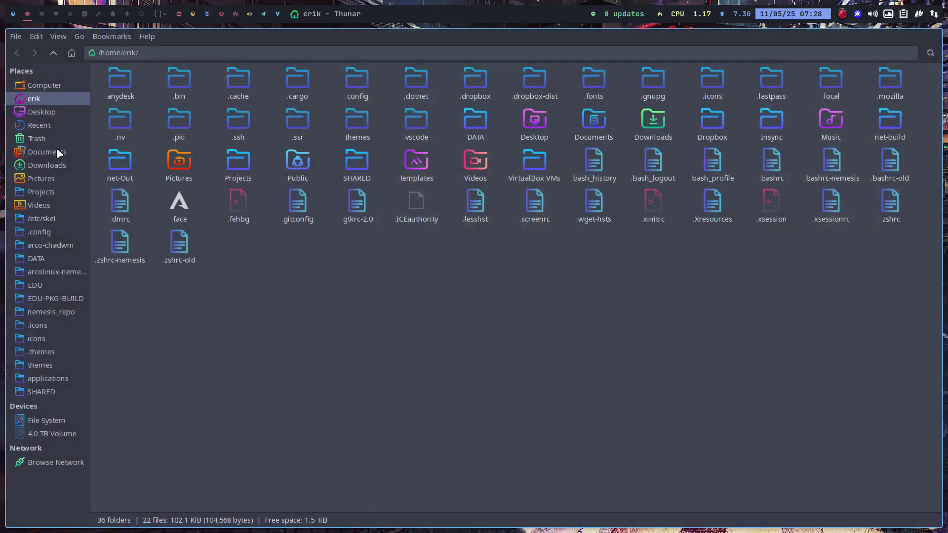
pyautogui.click(45, 192)
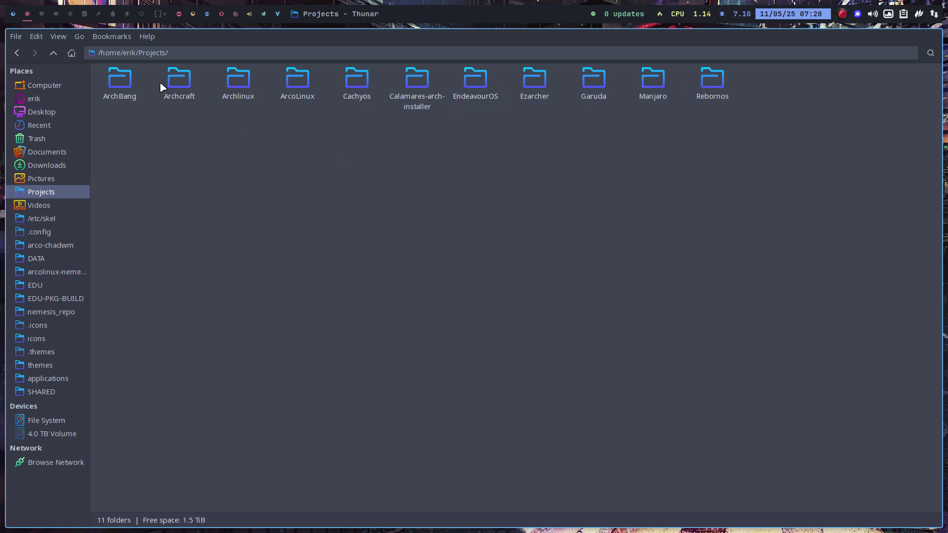
# Return to workspace 1, make the guest full-screen, and open Thunar on the guest's home folder
pyautogui.click(16, 16)
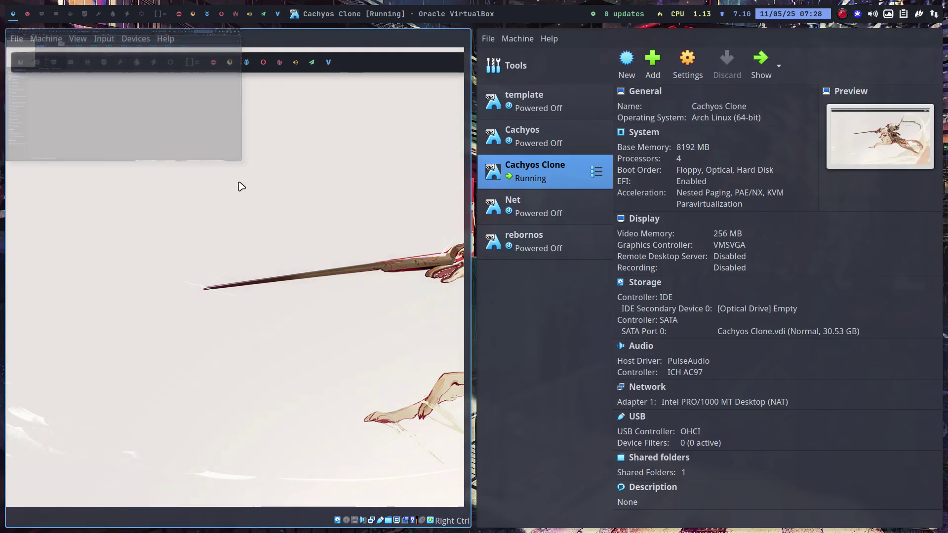
pyautogui.press('Control_R+f')
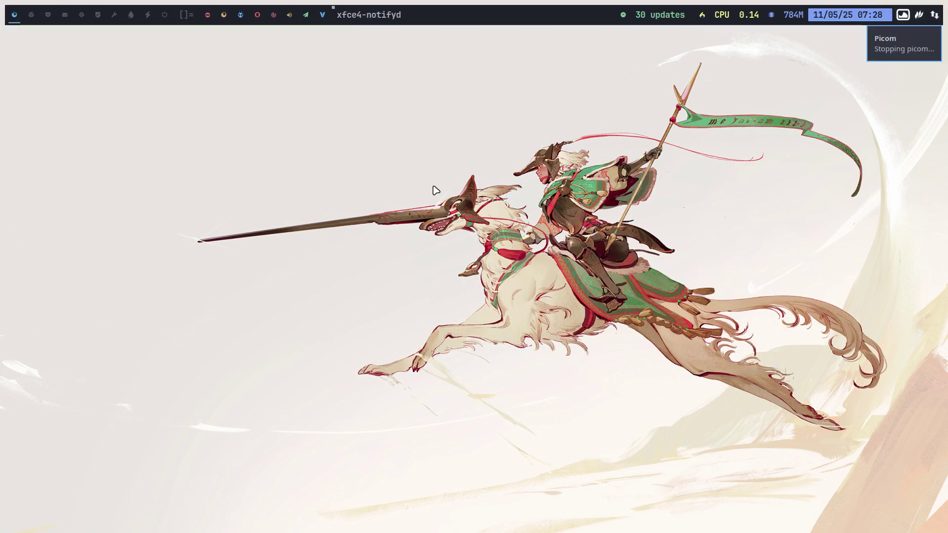
pyautogui.press('super+shift+Return')
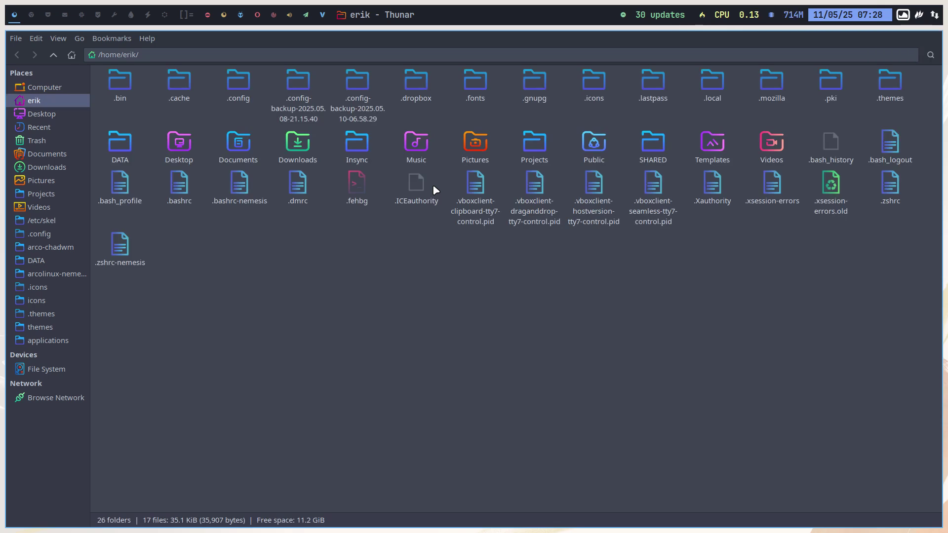
# Delete both .config-backup folders and hide hidden files
pyautogui.moveTo(270, 82); pyautogui.dragTo(350, 99)
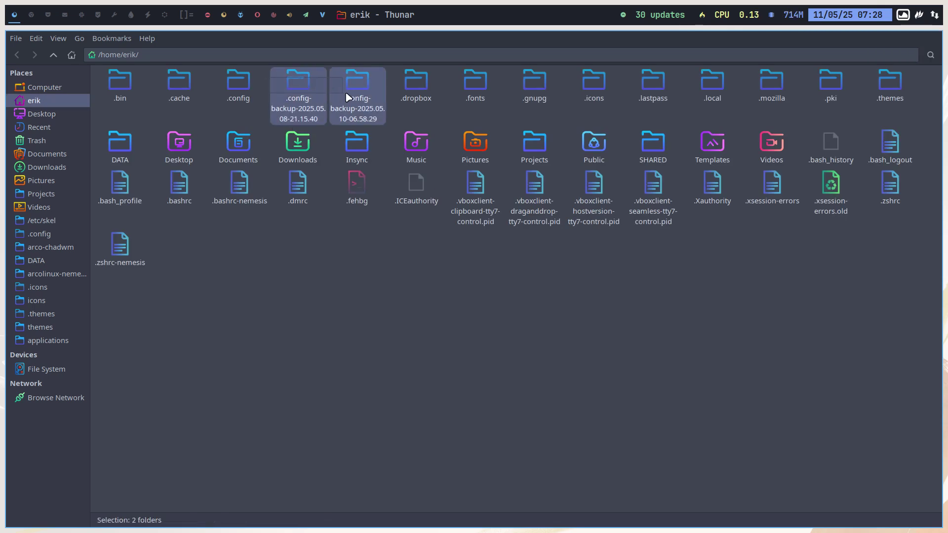
pyautogui.press('Delete')
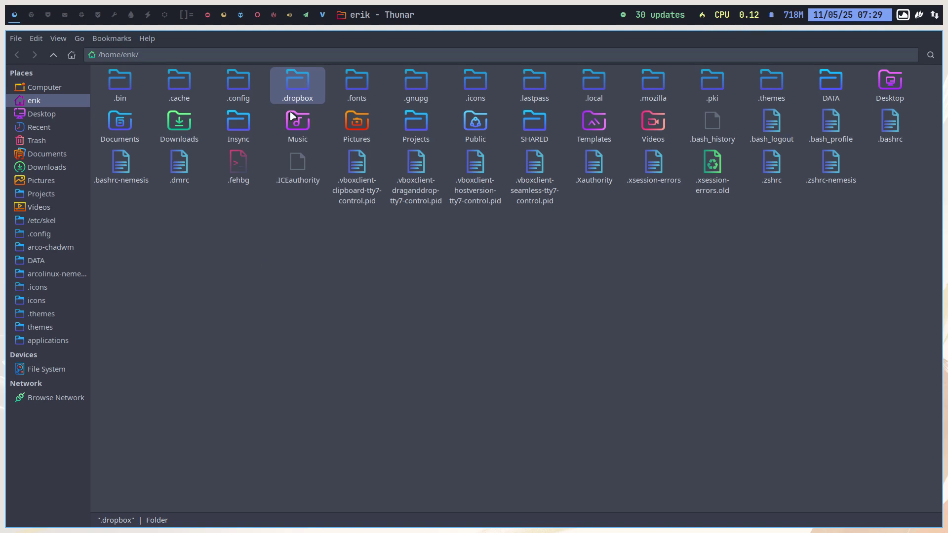
pyautogui.hotkey('ctrl', 'h')
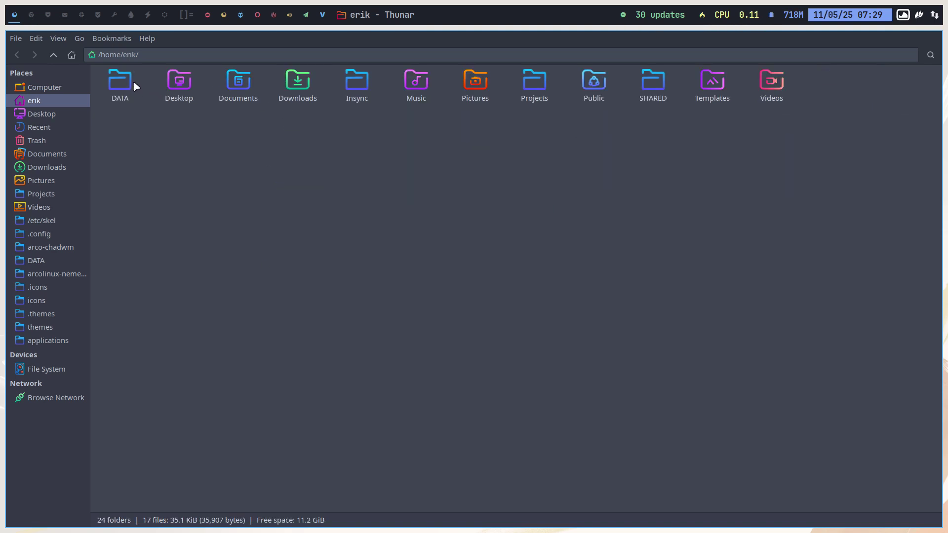
# Navigate into DATA/arcolinux-nemesis/arcolinux-desktops
pyautogui.doubleClick(119, 82)
pyautogui.doubleClick(119, 84)
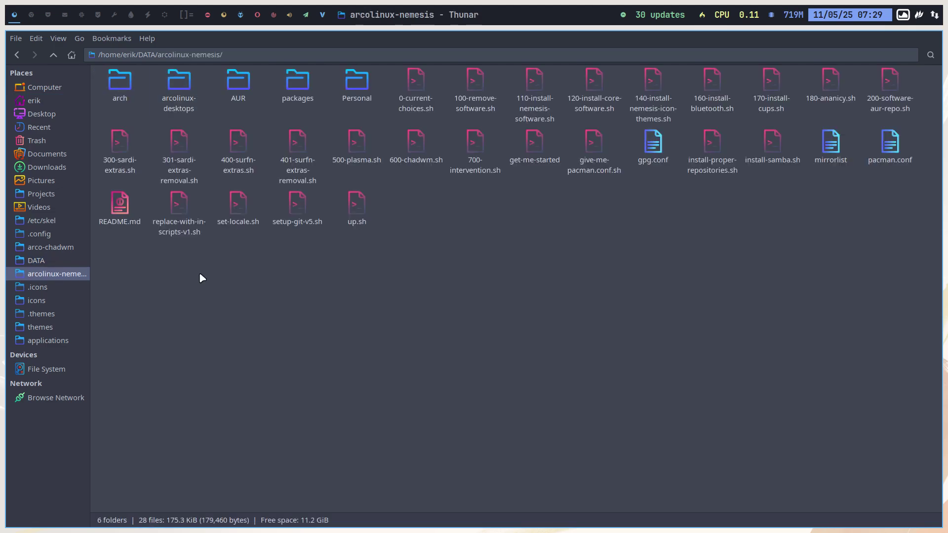
pyautogui.doubleClick(177, 81)
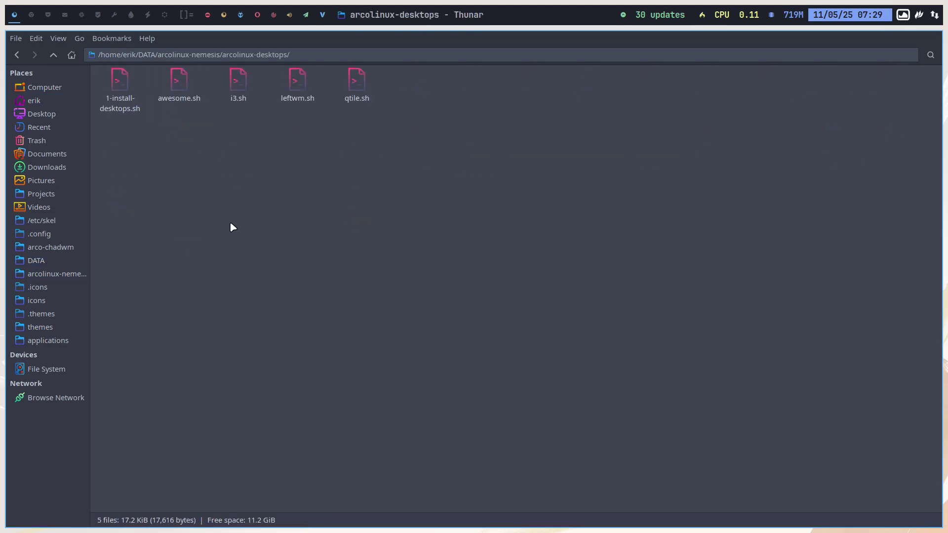
# Run ./1-install-desktops.sh in a terminal opened in the arcolinux-desktops folder
pyautogui.rightClick(278, 155)
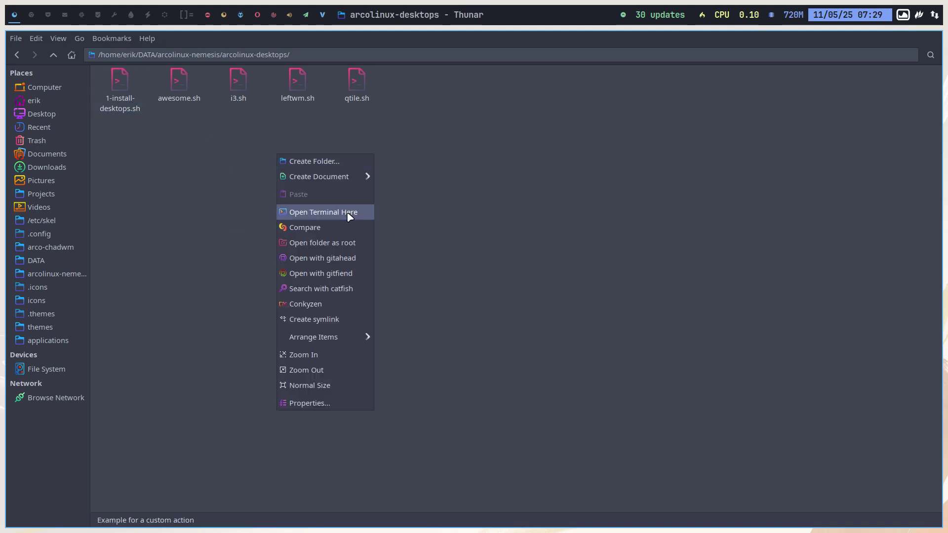
pyautogui.click(323, 212)
pyautogui.write('./1')
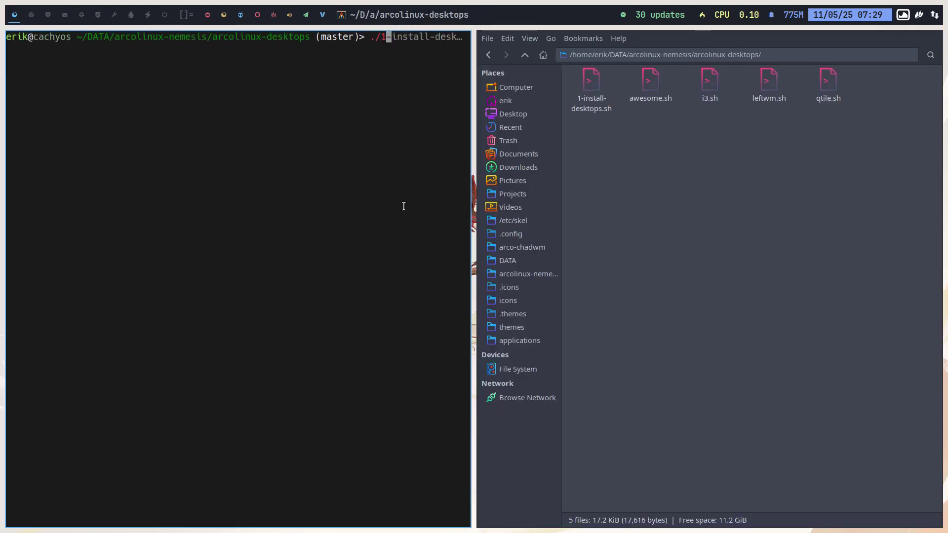
pyautogui.press('Tab')
pyautogui.press('Return')
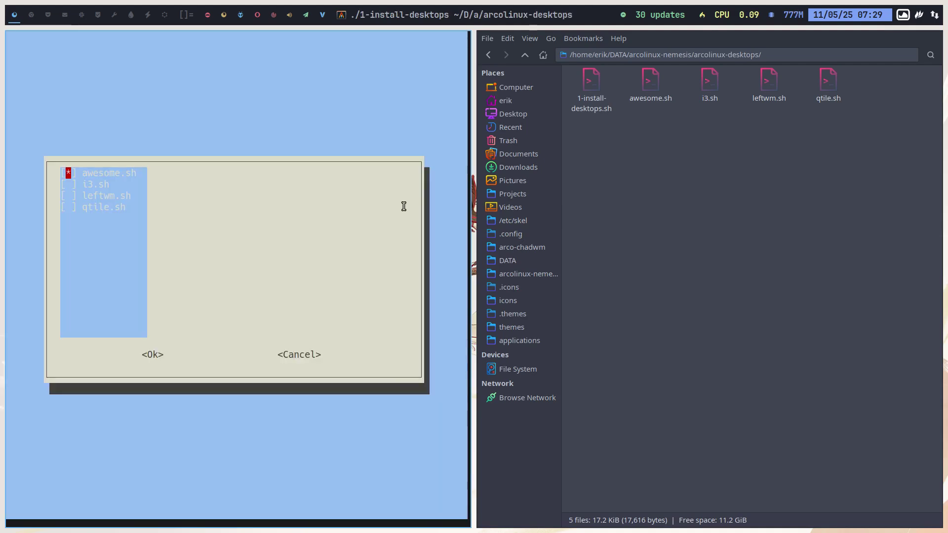
# Tick awesome, i3, leftwm and qtile in the menu and confirm with Ok
pyautogui.press('Down')
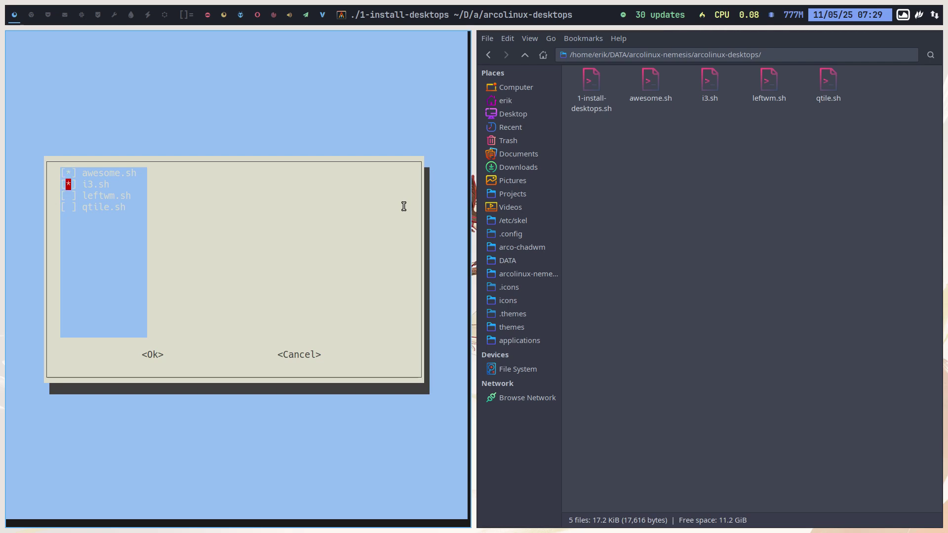
pyautogui.press('Down')
pyautogui.press('Down')
pyautogui.press('space')
pyautogui.press('Tab')
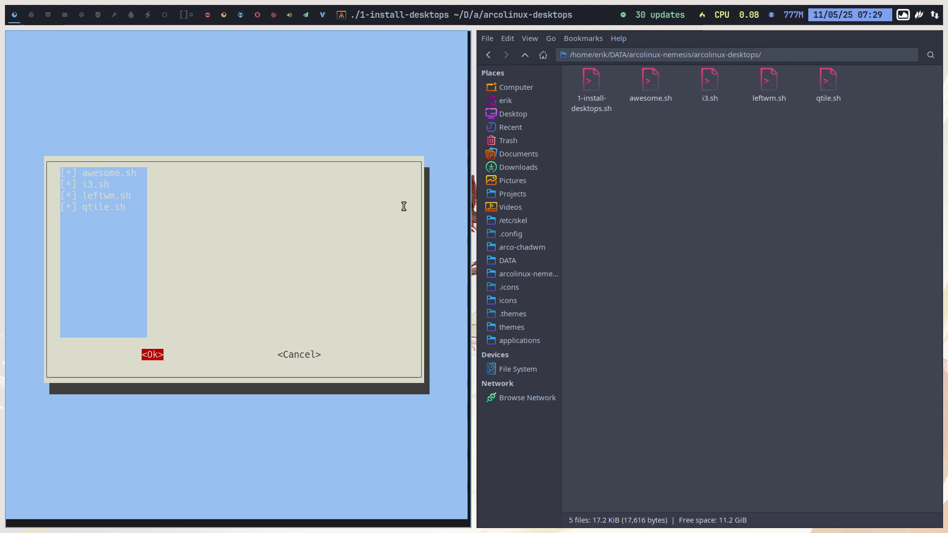
pyautogui.press('Return')
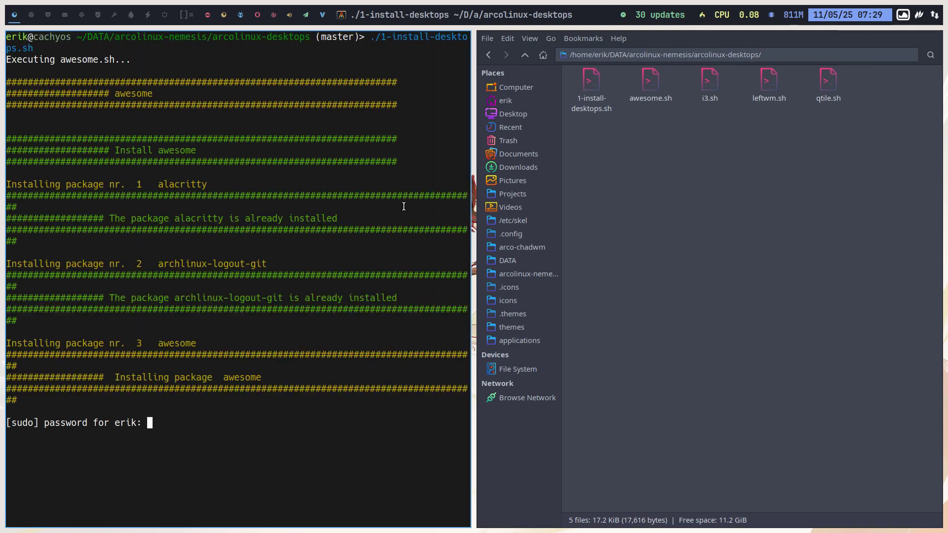
# Enter the sudo password and let the installs run through qtile.sh
pyautogui.press('Return')
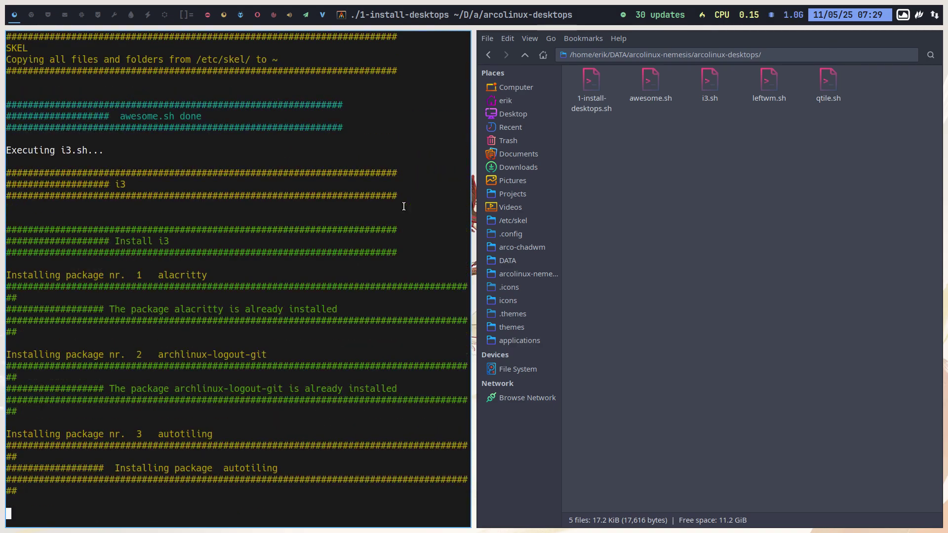
pyautogui.scroll(20, 261, 201)
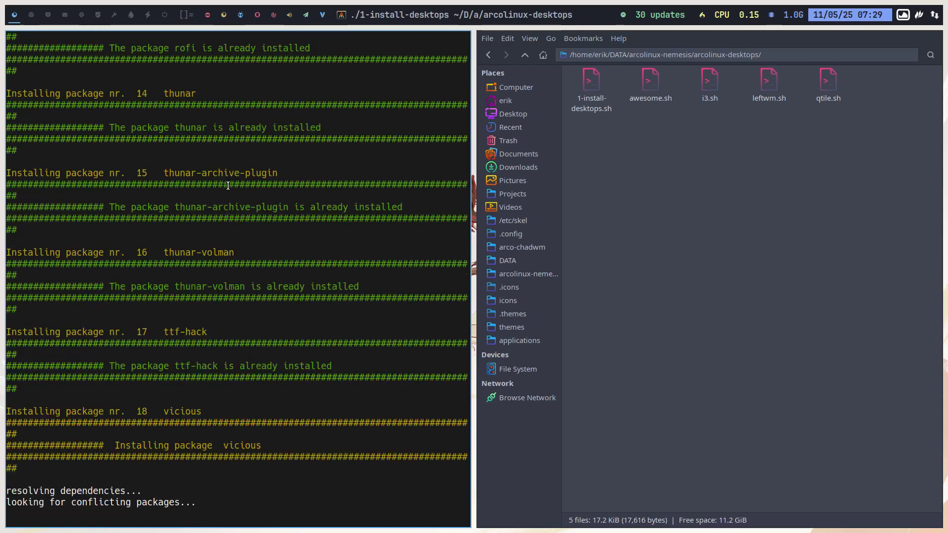
pyautogui.scroll(3, 229, 185)
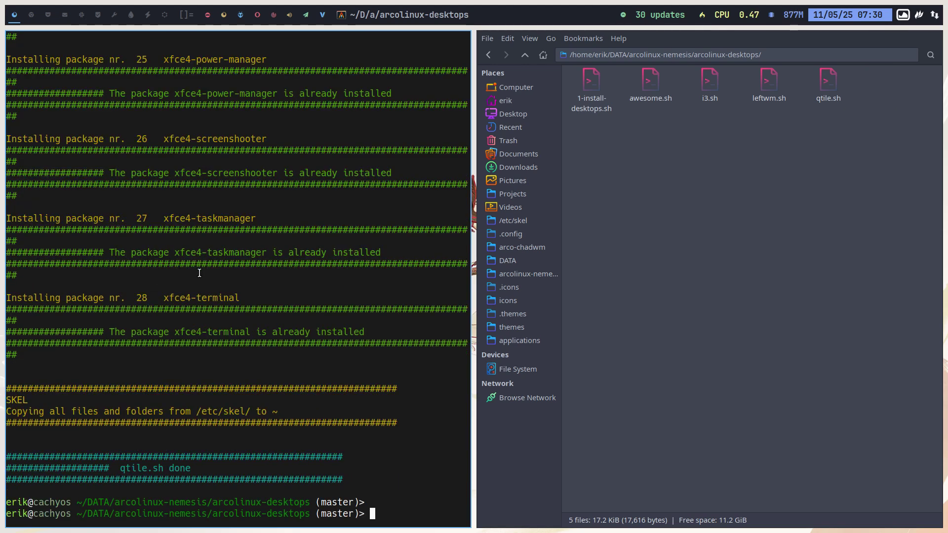
# Log out of the session and pick LeftWM in the greeter's session list
pyautogui.press('super+x')
pyautogui.press('l')
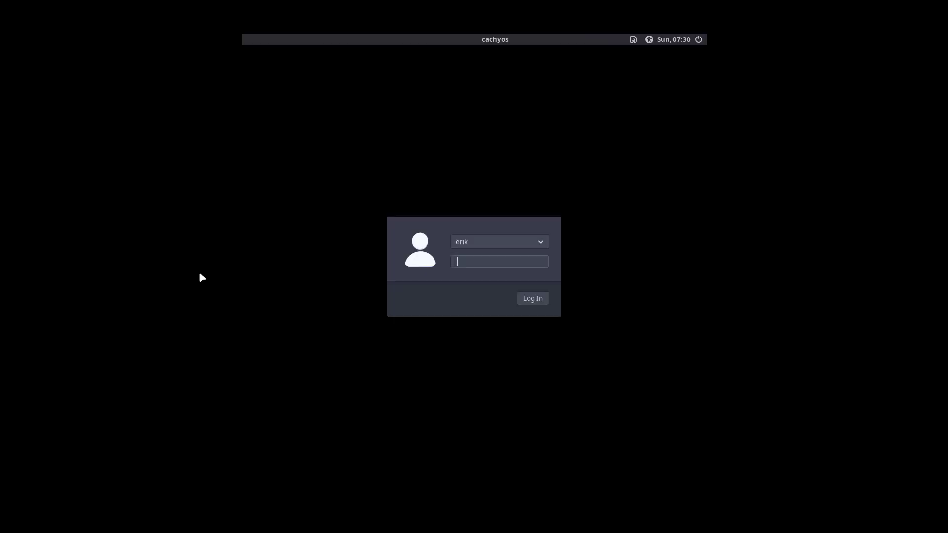
pyautogui.click(634, 40)
pyautogui.click(636, 67)
# Log in to the LeftWM session with the password and open a terminal with Super+Enter
pyautogui.write('•••')
pyautogui.press('Return')
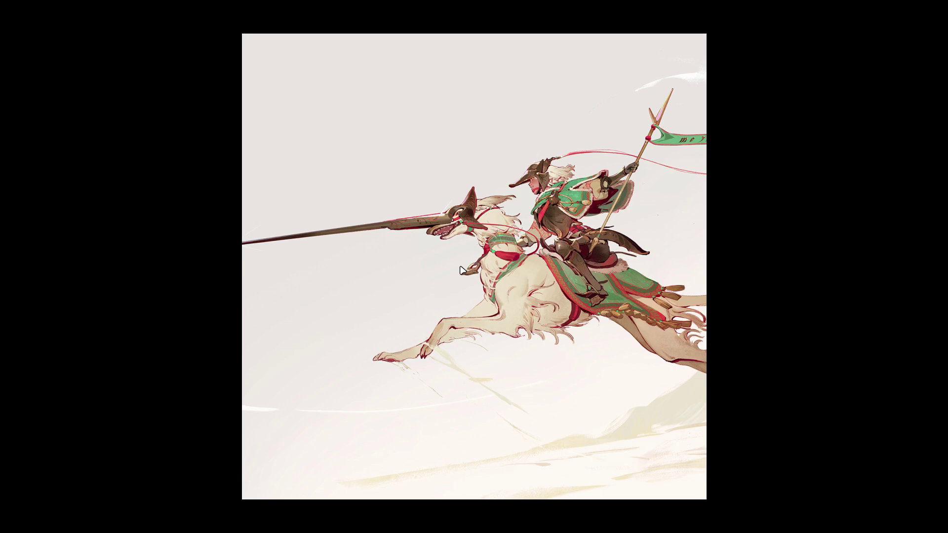
pyautogui.press('super+Return')
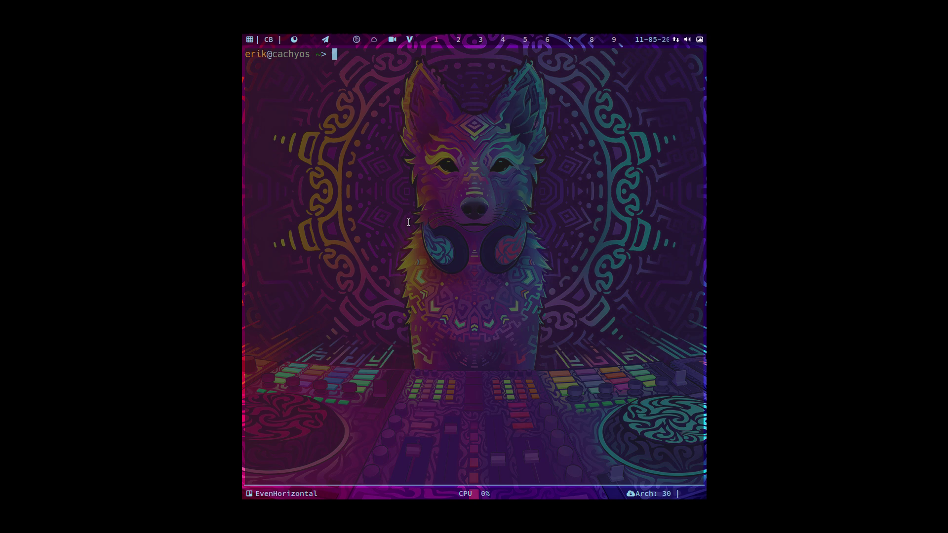
# Run 'update' and wait for all 30 package upgrades and initramfs rebuilds to finish
pyautogui.write('update')
pyautogui.press('Return')
pyautogui.press('Return')
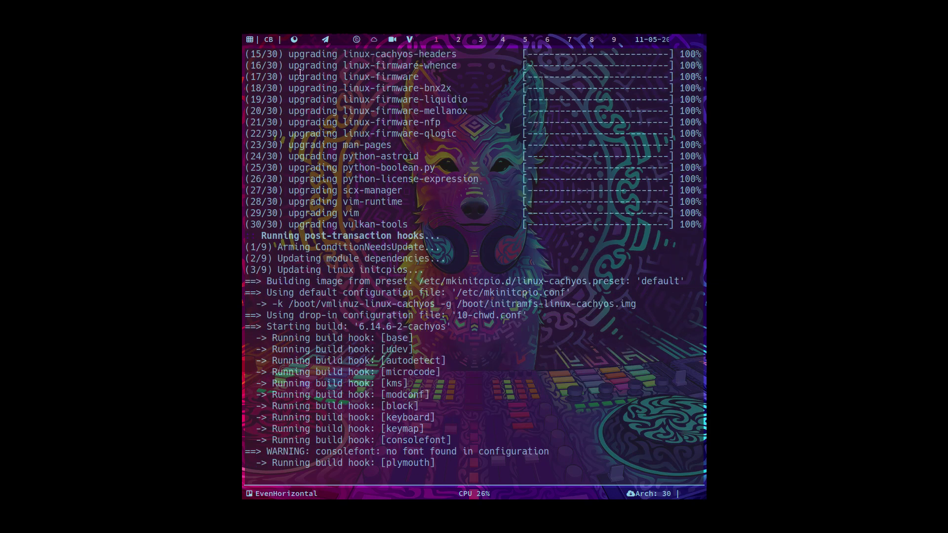
pyautogui.click(272, 44)
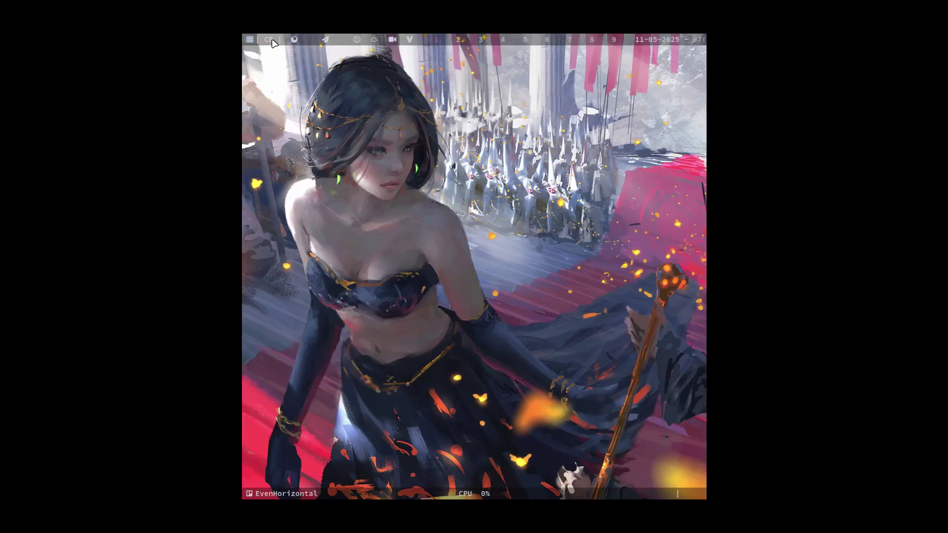
pyautogui.click(272, 43)
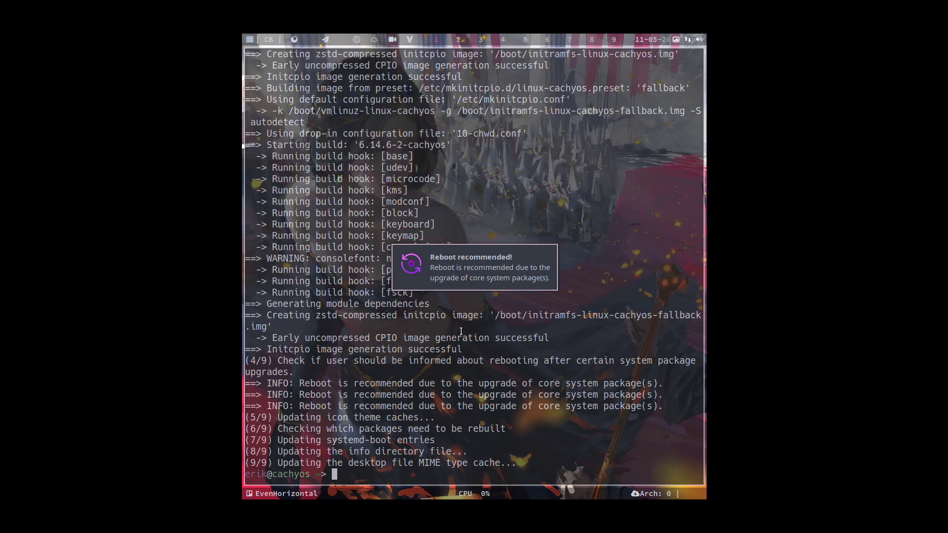
# Run 'reboot' and boot the default boot-menu entry through to the LightDM login screen
pyautogui.write('reboot')
pyautogui.press('Return')
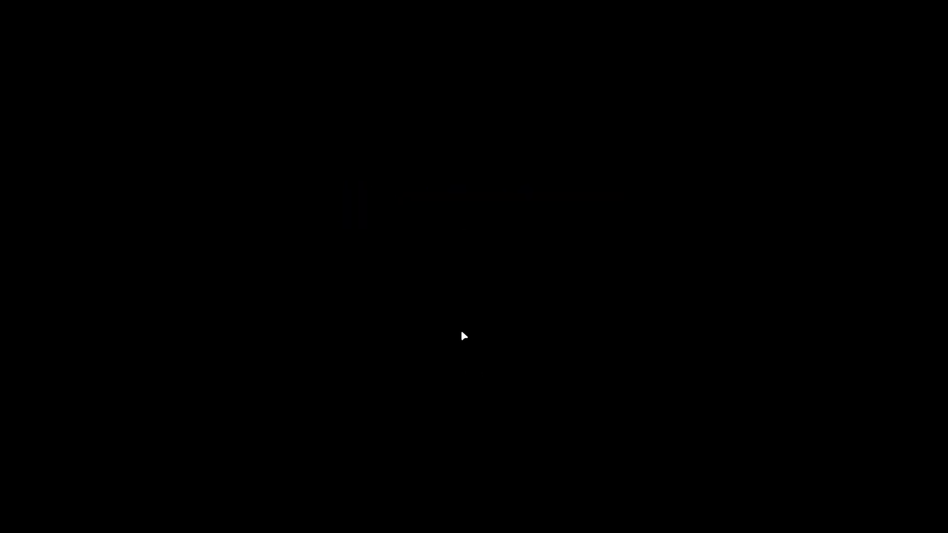
pyautogui.press('Return')
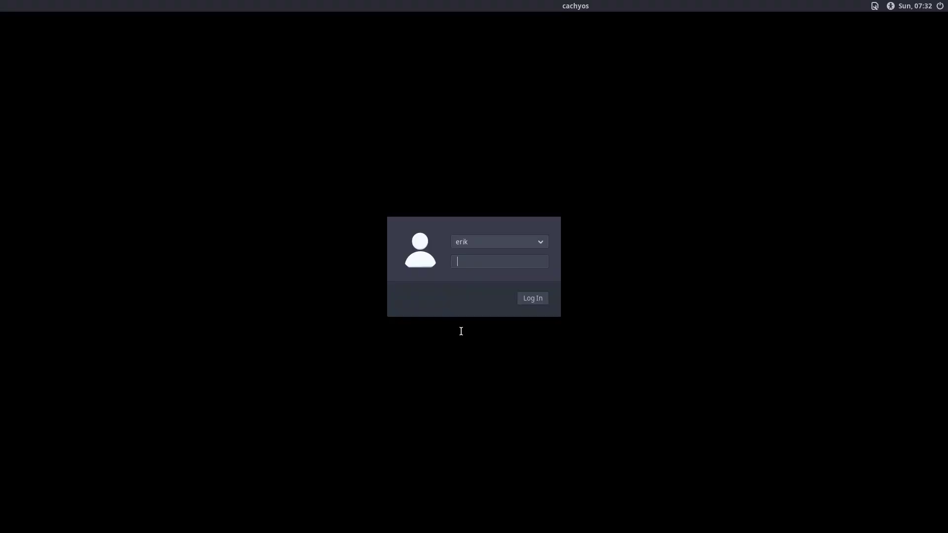
# Enter the account password at the LightDM screen to return to the tiling desktop
pyautogui.write('****')
pyautogui.press('Return')
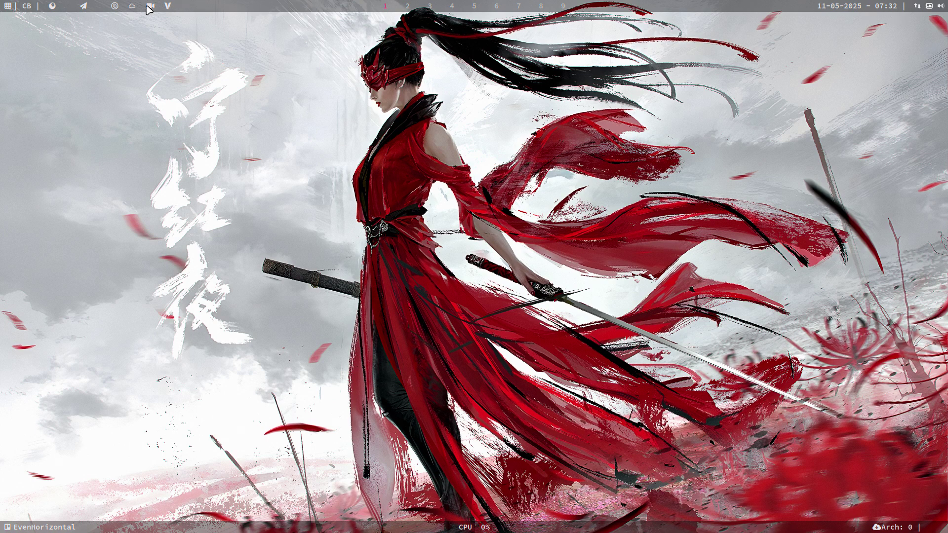
# Try the full-screen app launcher and the Thunar file manager, closing each afterwards
pyautogui.click(8, 6)
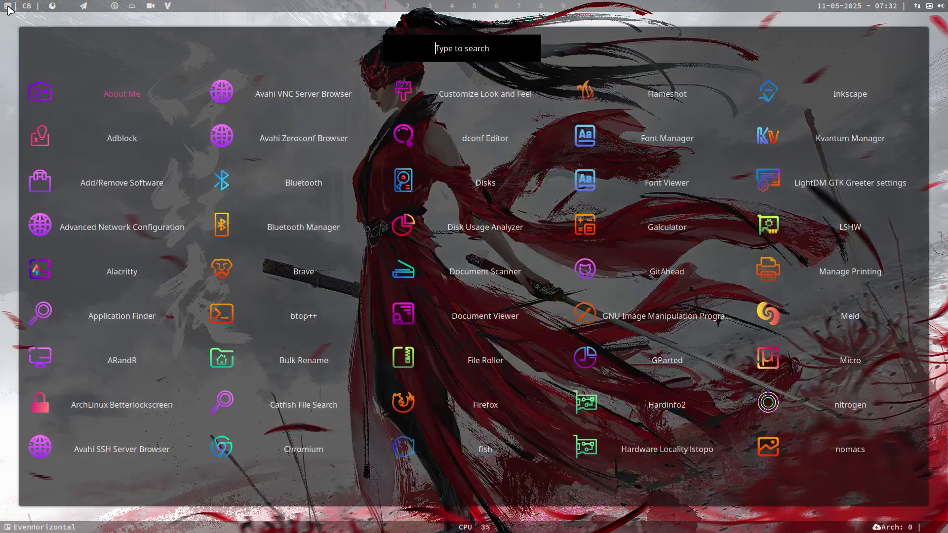
pyautogui.click(8, 6)
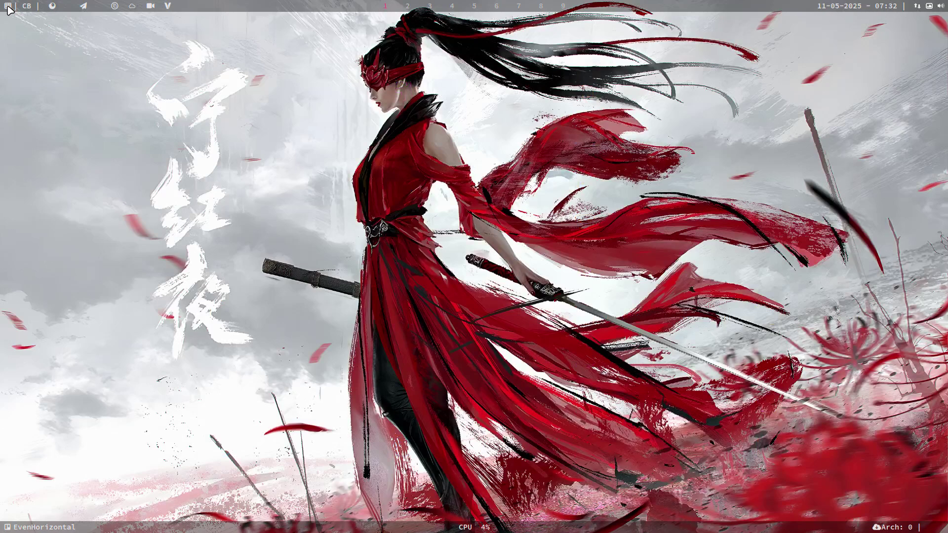
pyautogui.press('super+shift+Return')
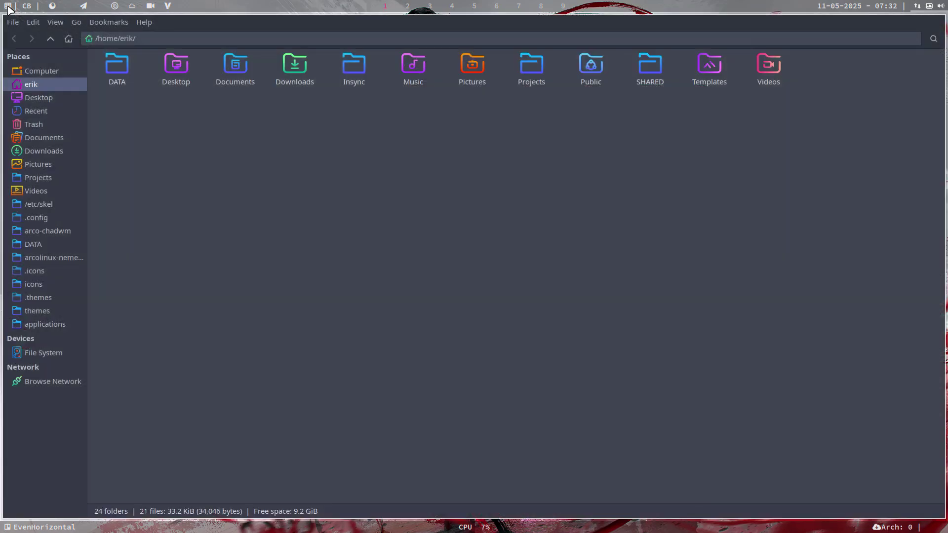
pyautogui.press('super+q')
# Tile a terminal and the file manager side by side with transparency effects turned off
pyautogui.press('super+Return')
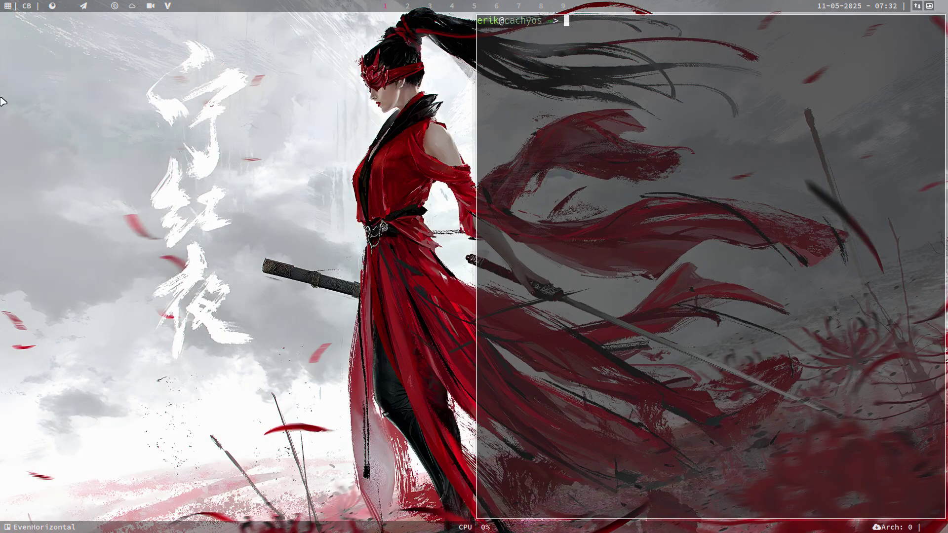
pyautogui.press('super+shift+Return')
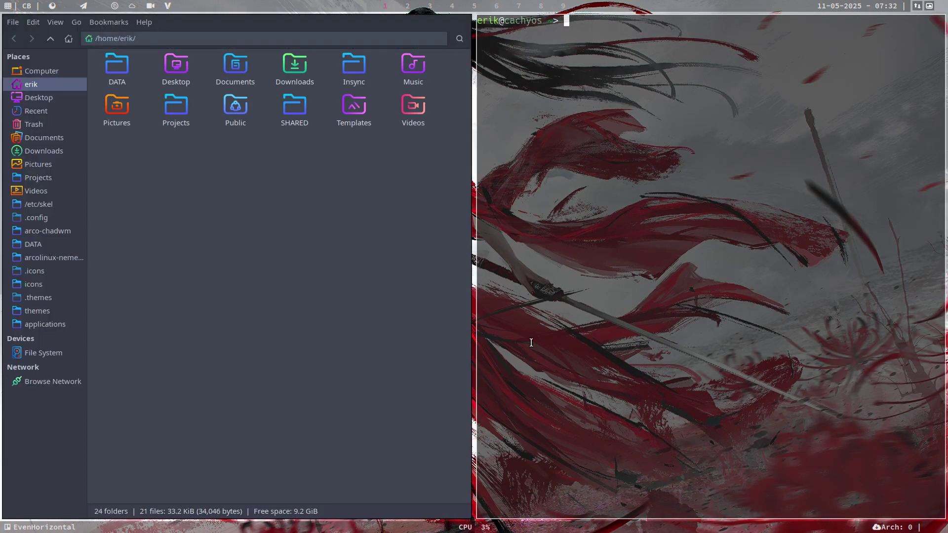
pyautogui.hotkey('ctrl', 'alt', 'o')
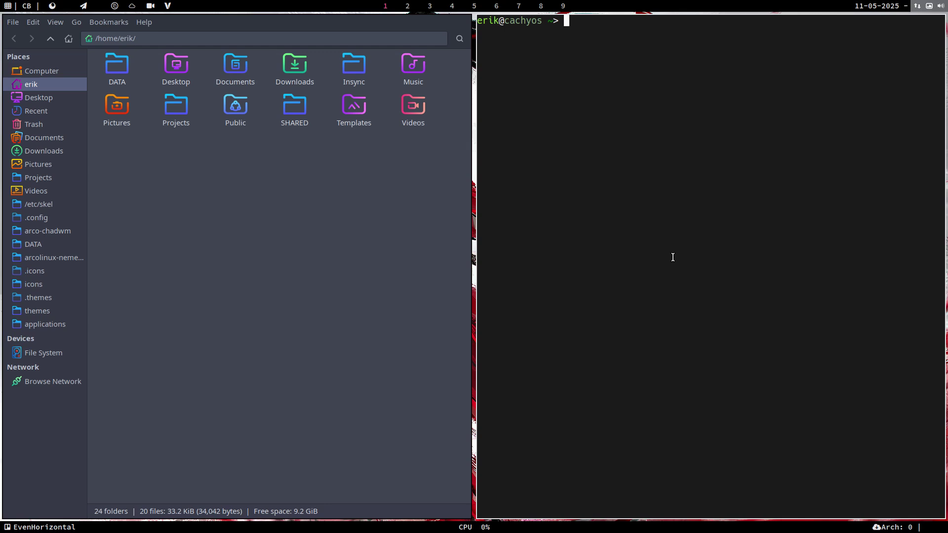
# Try the dmenu launcher, then bring up the session logout options
pyautogui.press('super+shift+d')
pyautogui.press('Escape')
pyautogui.press('super+x')
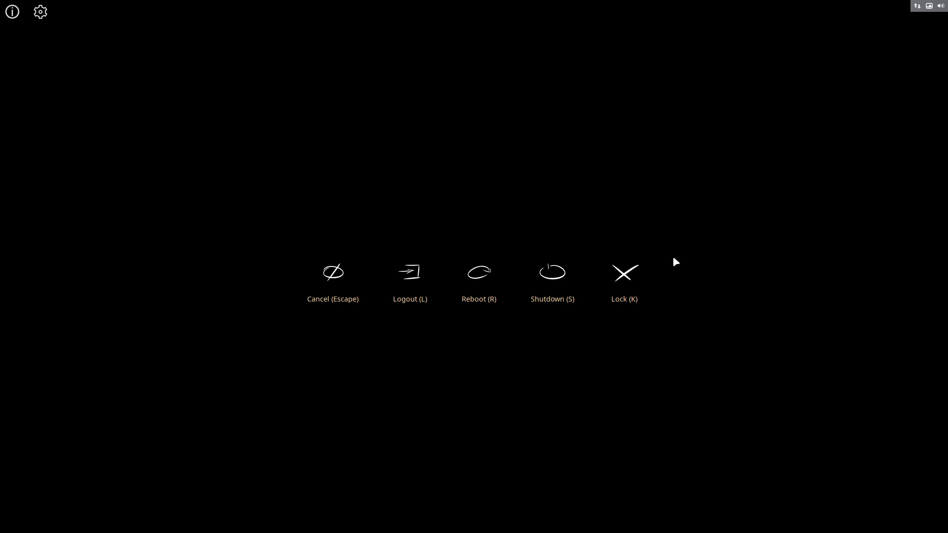
# Log out, choose the Qtile session in LightDM and sign in with the account password
pyautogui.press('l')
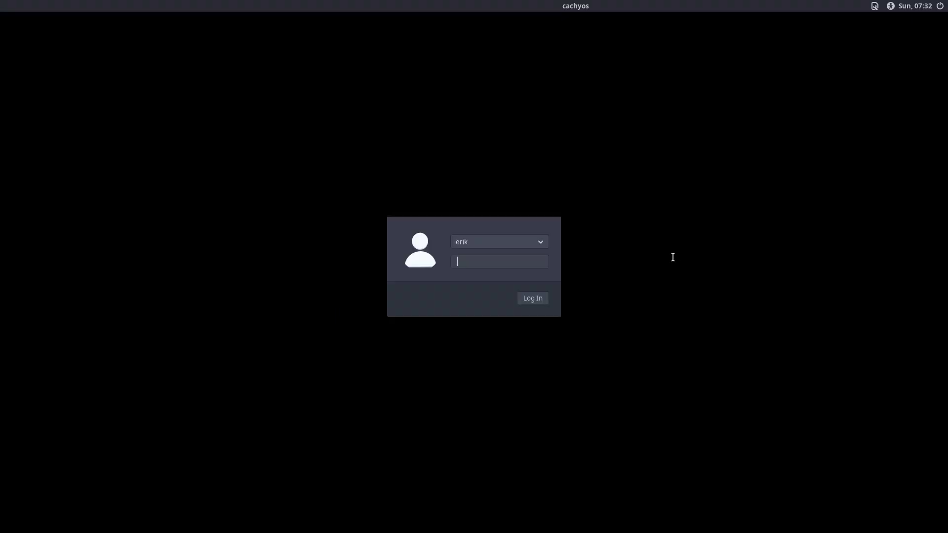
pyautogui.click(875, 10)
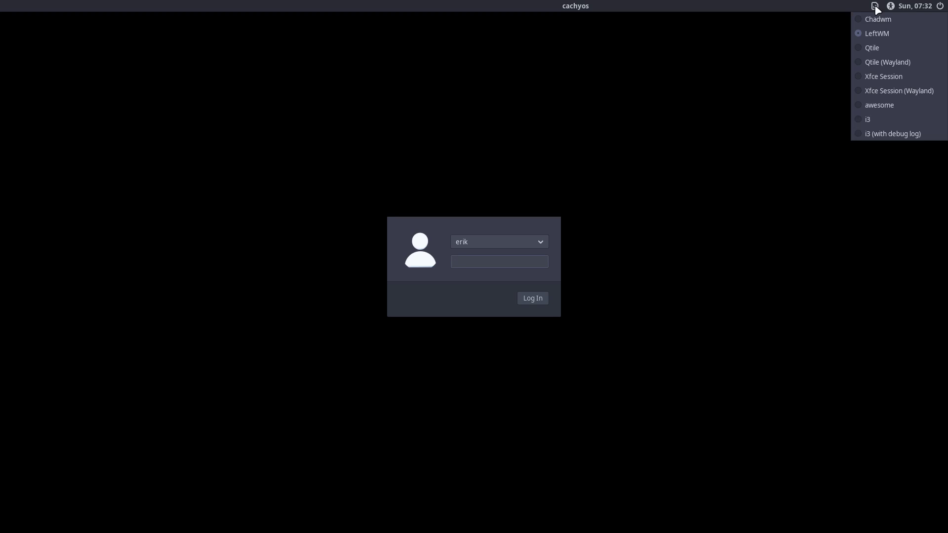
pyautogui.click(872, 47)
pyautogui.click(514, 261)
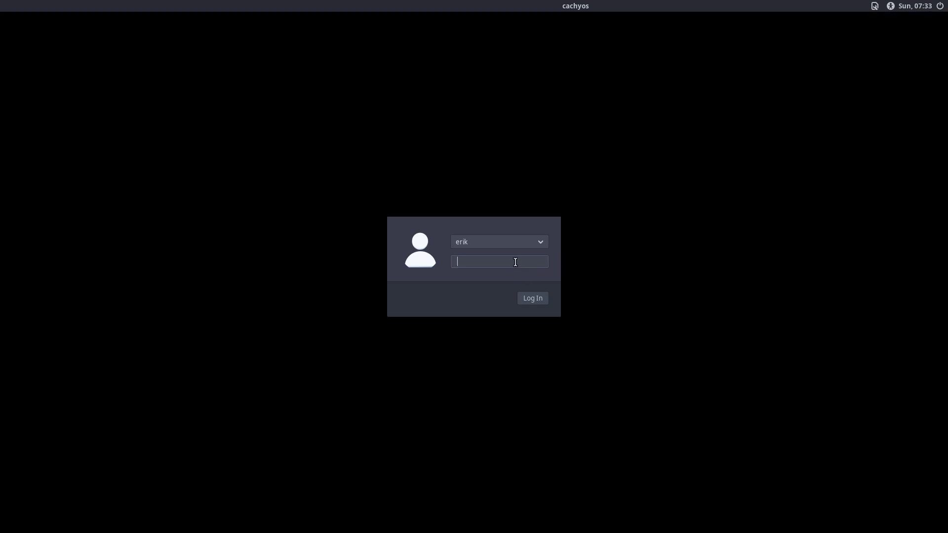
pyautogui.write('****')
pyautogui.press('Return')
# Switch the LightDM session to awesome and log in with the password
pyautogui.click(875, 6)
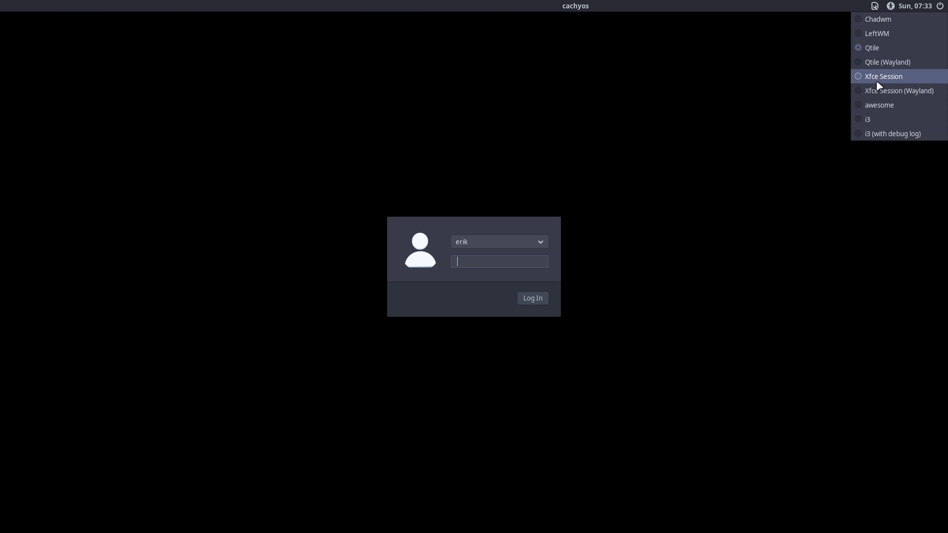
pyautogui.click(884, 105)
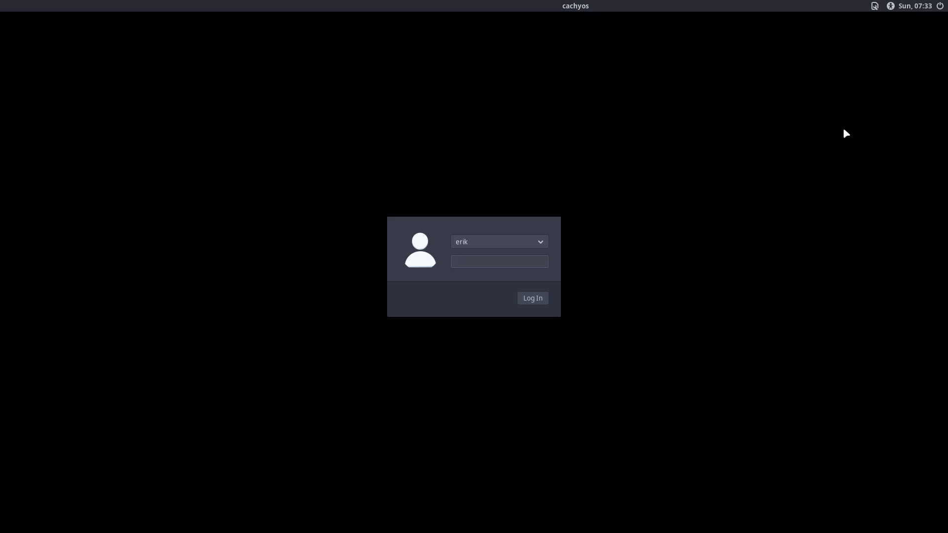
pyautogui.write('••••')
pyautogui.press('Return')
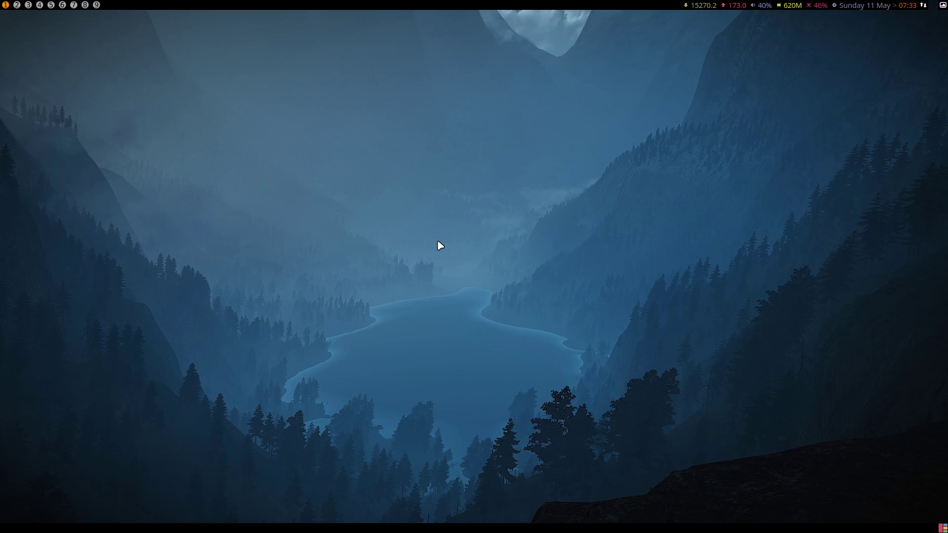
# Open a terminal in awesome and run the neo and ff system-info commands
pyautogui.press('super+Return')
pyautogui.write('nef')
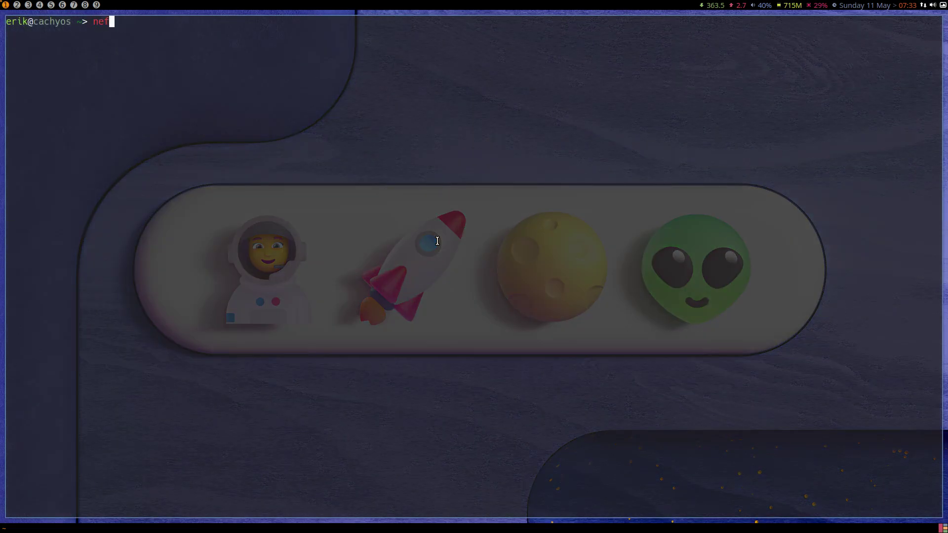
pyautogui.press('BackSpace')
pyautogui.write('o')
pyautogui.press('Return')
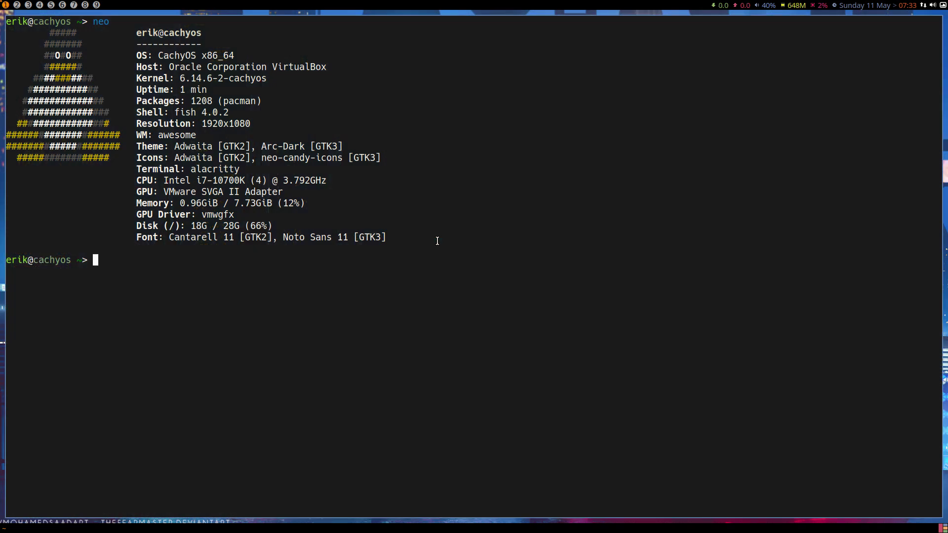
pyautogui.write('ff')
pyautogui.press('Return')
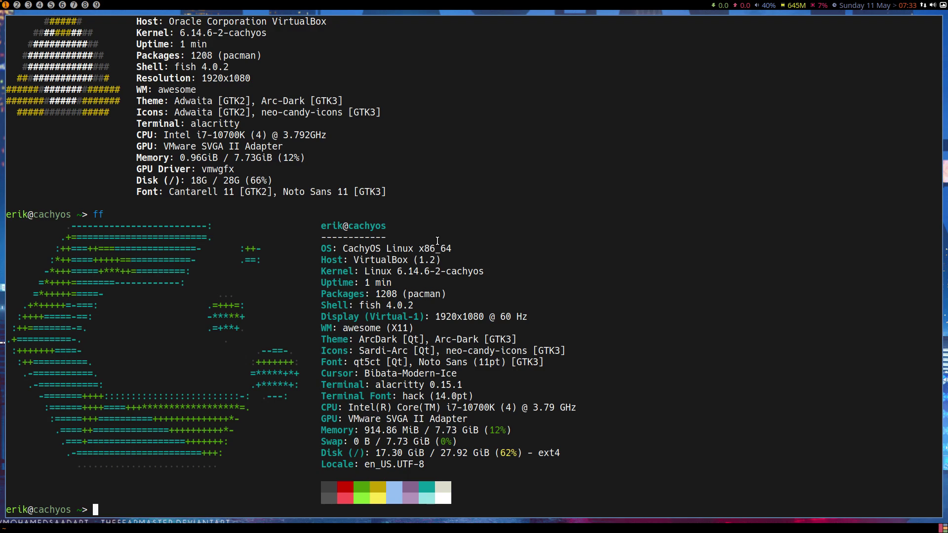
# Log out of awesome and log into the i3 session from LightDM
pyautogui.press('super+Escape')
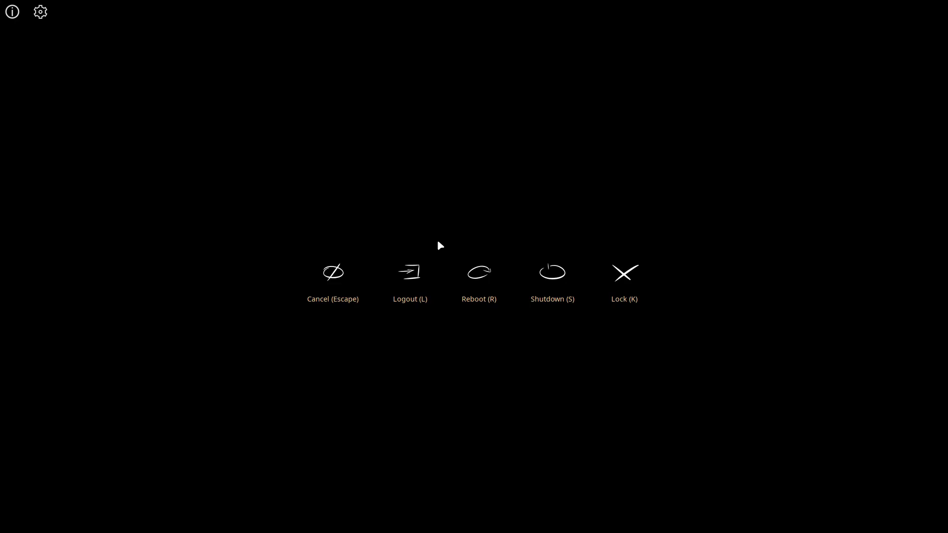
pyautogui.press('l')
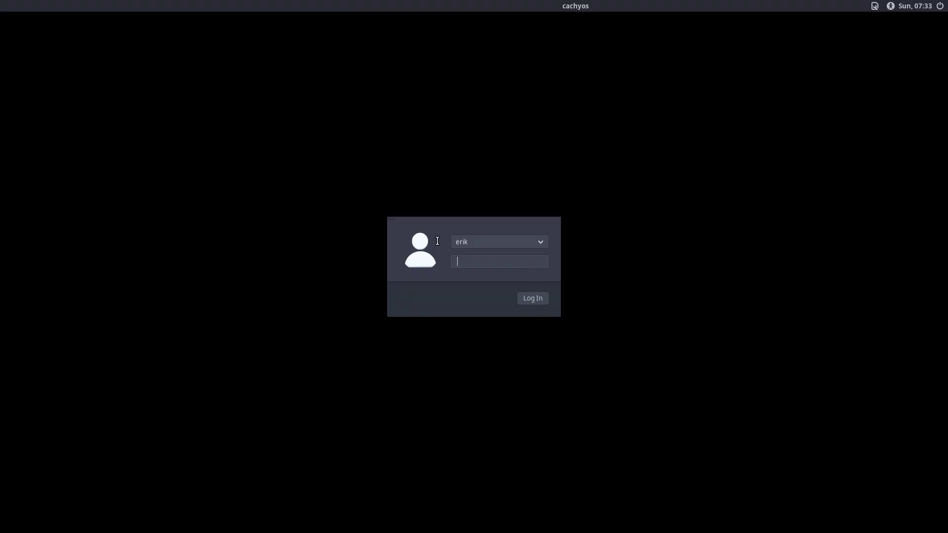
pyautogui.click(875, 6)
pyautogui.click(875, 125)
pyautogui.press('Return')
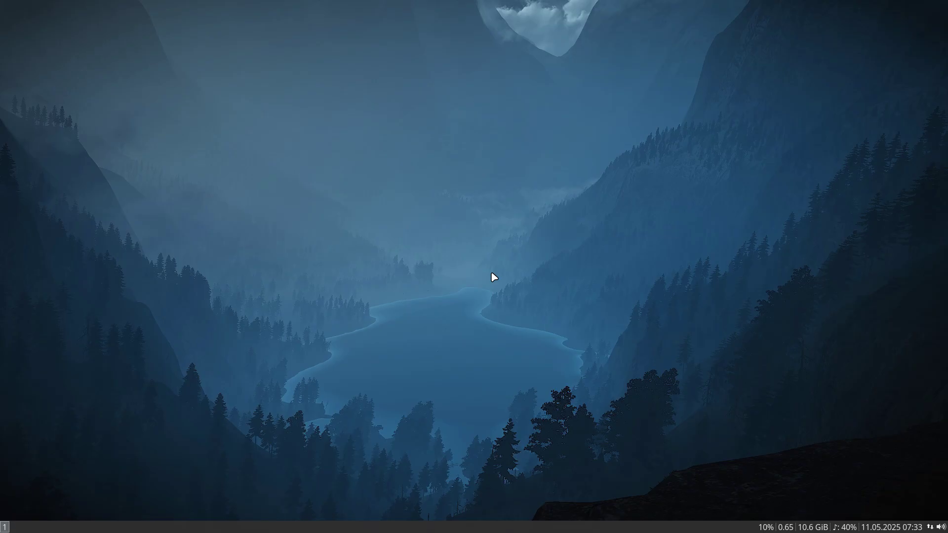